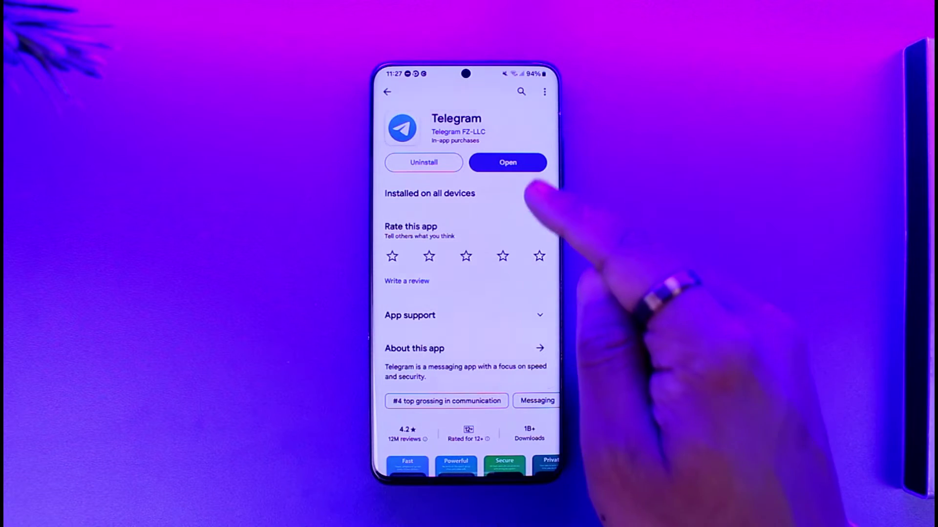
# Launch Telegram from its Play Store page and reach Settings via the side menu.
pyautogui.click(507, 162)
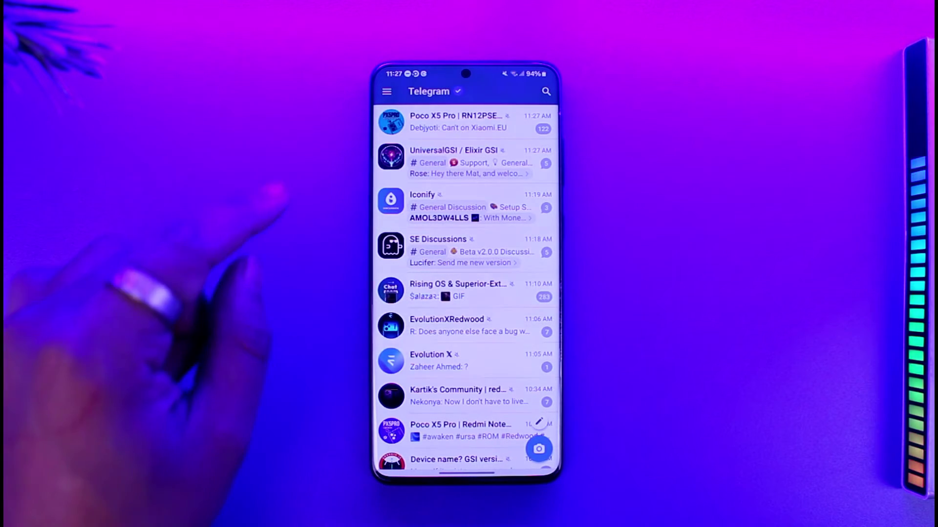
pyautogui.click(386, 92)
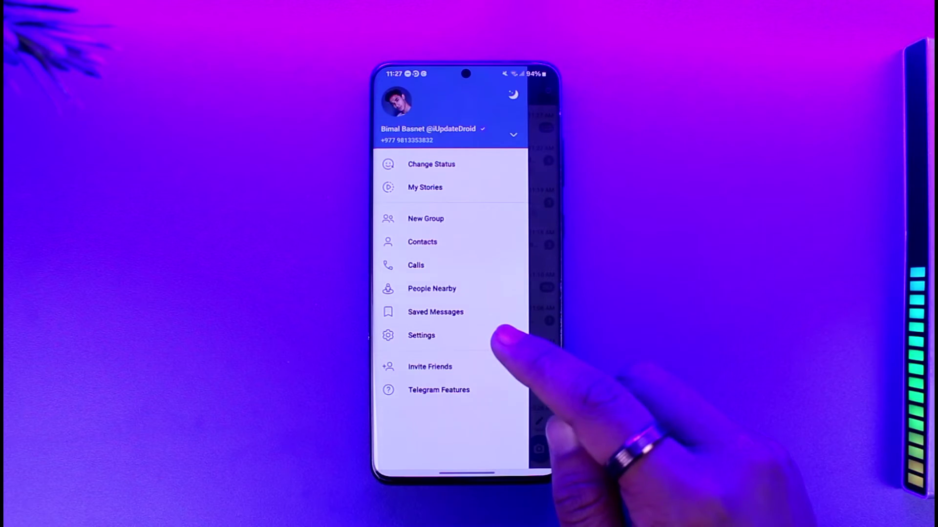
pyautogui.click(499, 335)
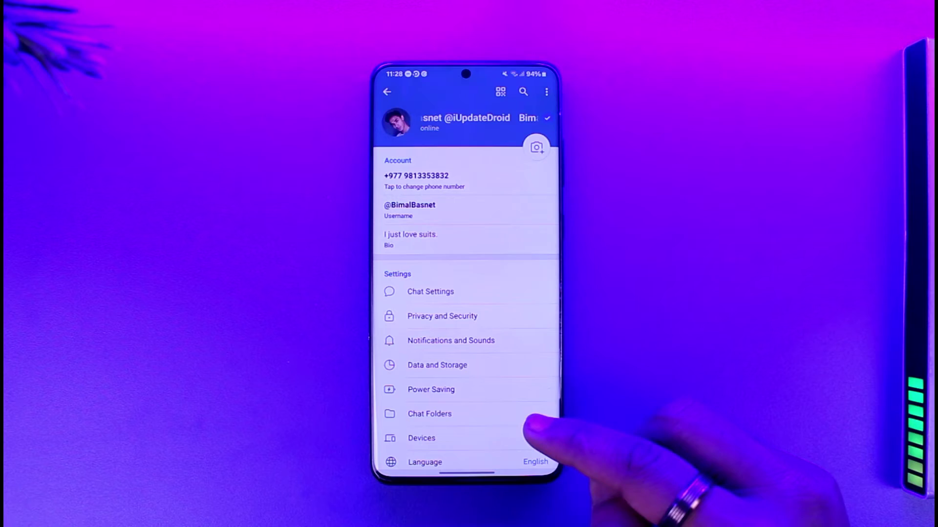
pyautogui.scroll(-3, 530, 399)
pyautogui.scroll(-2, 527, 398)
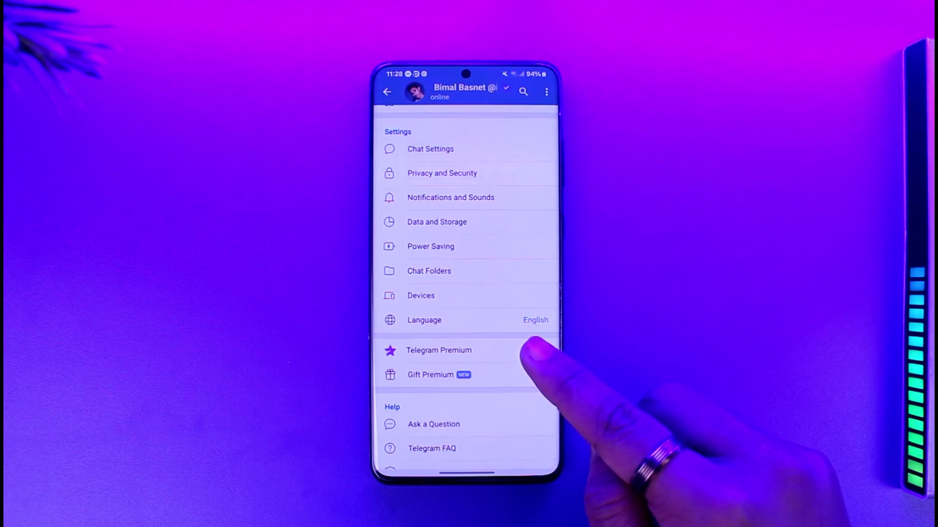
# Browse the Telegram Premium features page, then swipe back out of it.
pyautogui.click(513, 351)
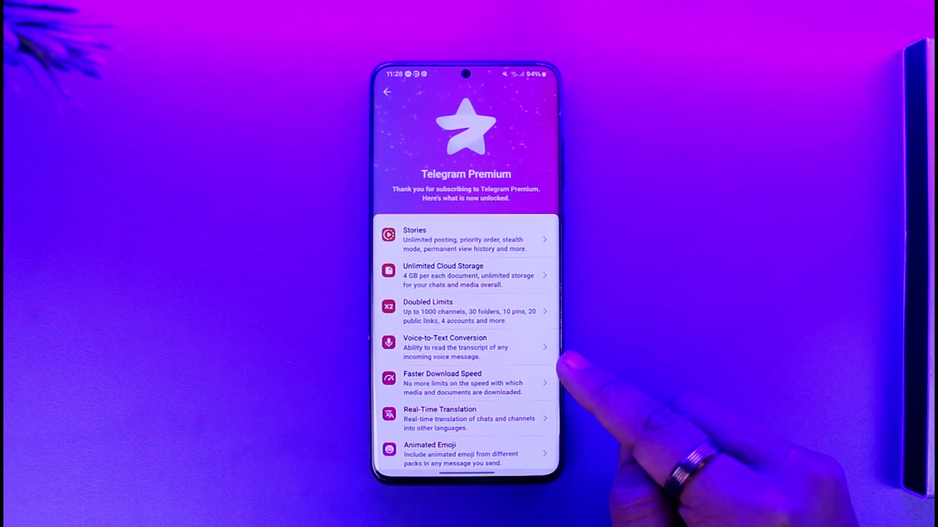
pyautogui.scroll(-5, 513, 440)
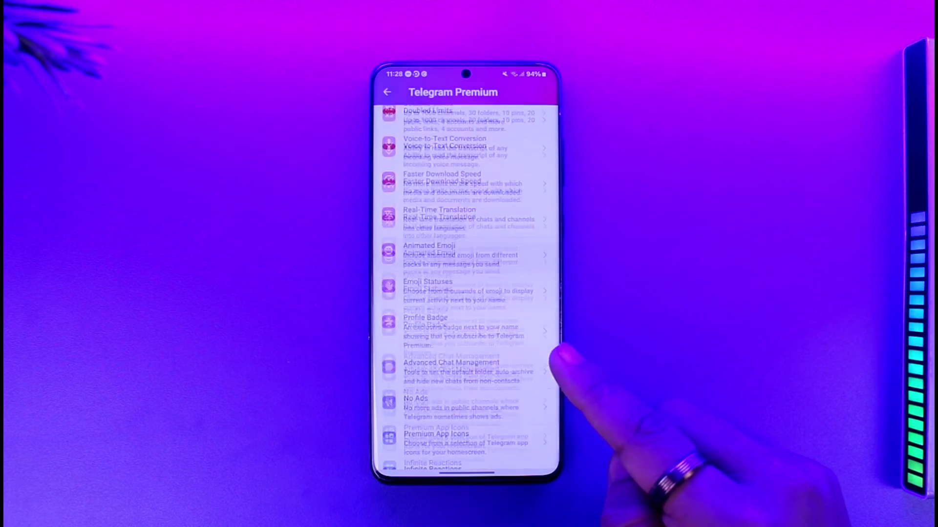
pyautogui.scroll(10, 542, 323)
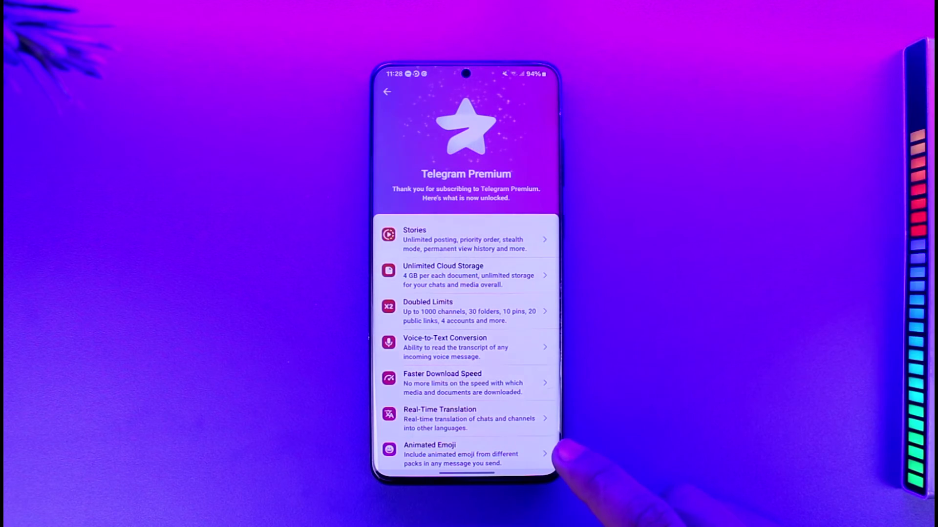
pyautogui.moveTo(561, 450)
pyautogui.mouseDown()
pyautogui.moveTo(528, 455)
pyautogui.moveTo(503, 356)
pyautogui.moveTo(533, 345)
pyautogui.mouseUp()
# Switch back to Telegram's Google Play Store listing from recent apps.
pyautogui.click(489, 314)
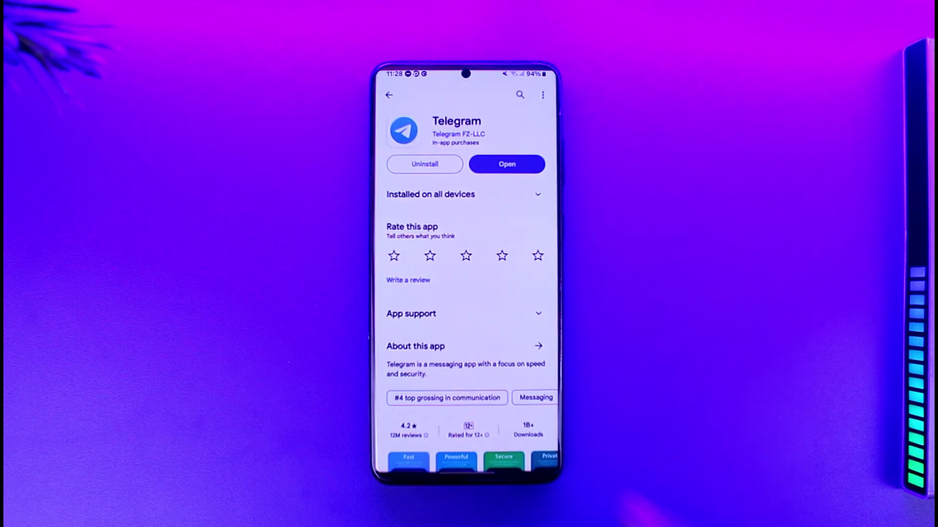